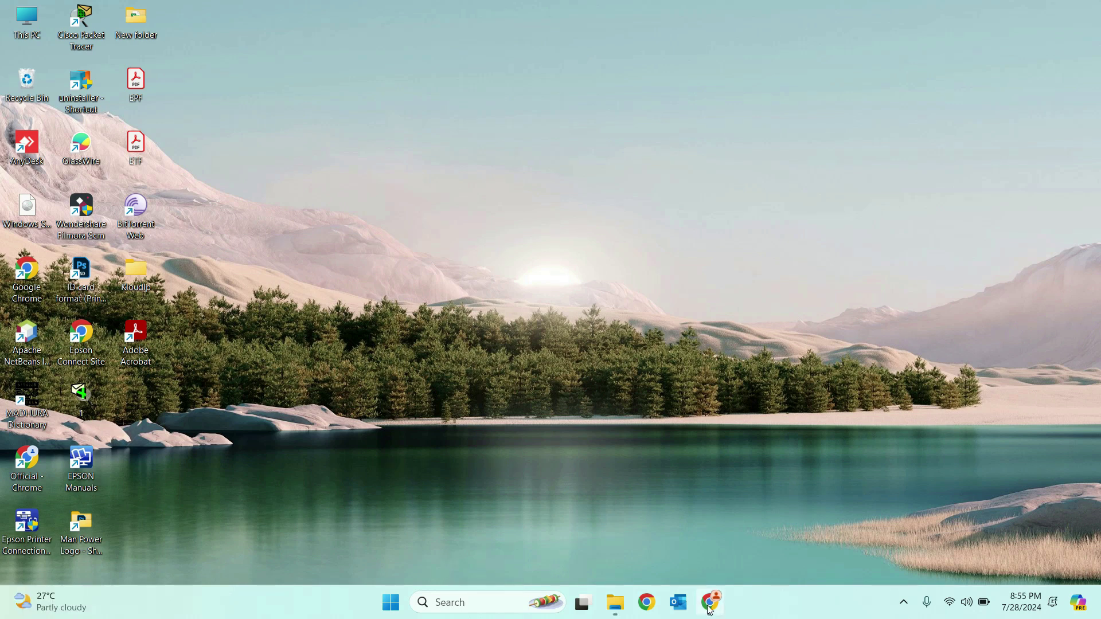
# Switch to Google Chrome and search Google for "vmware download"
pyautogui.moveTo(709, 610)
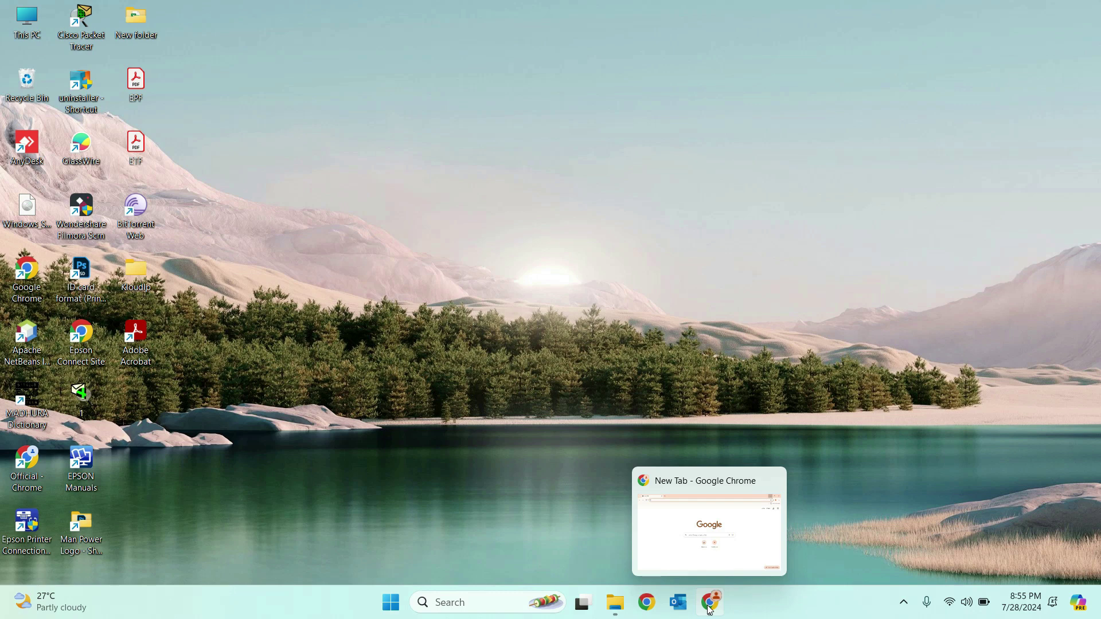
pyautogui.click(710, 610)
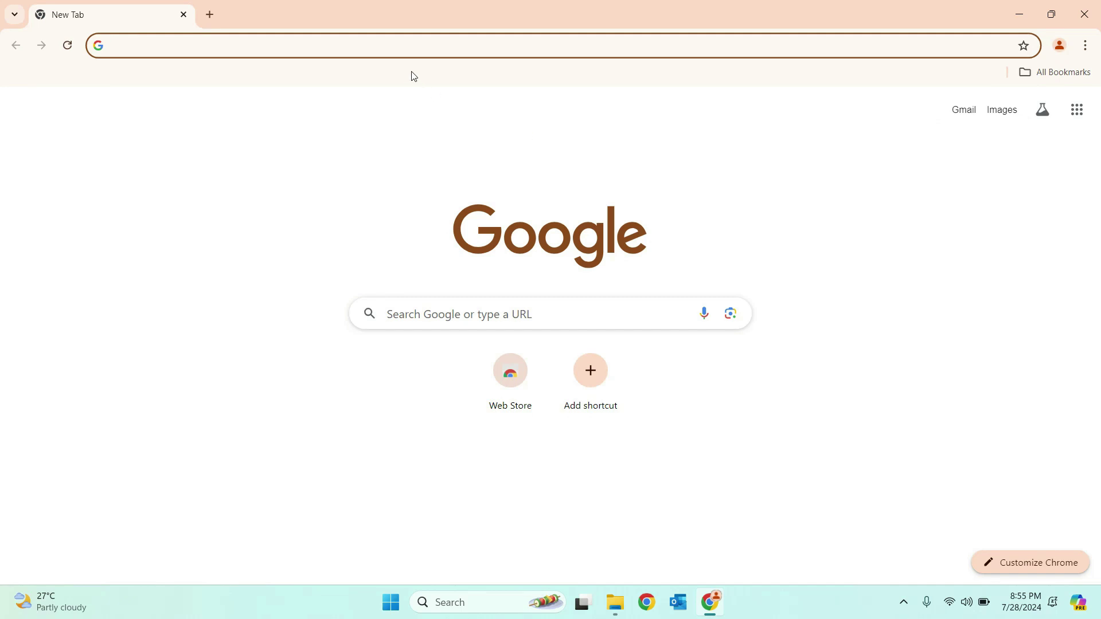
pyautogui.write('vm')
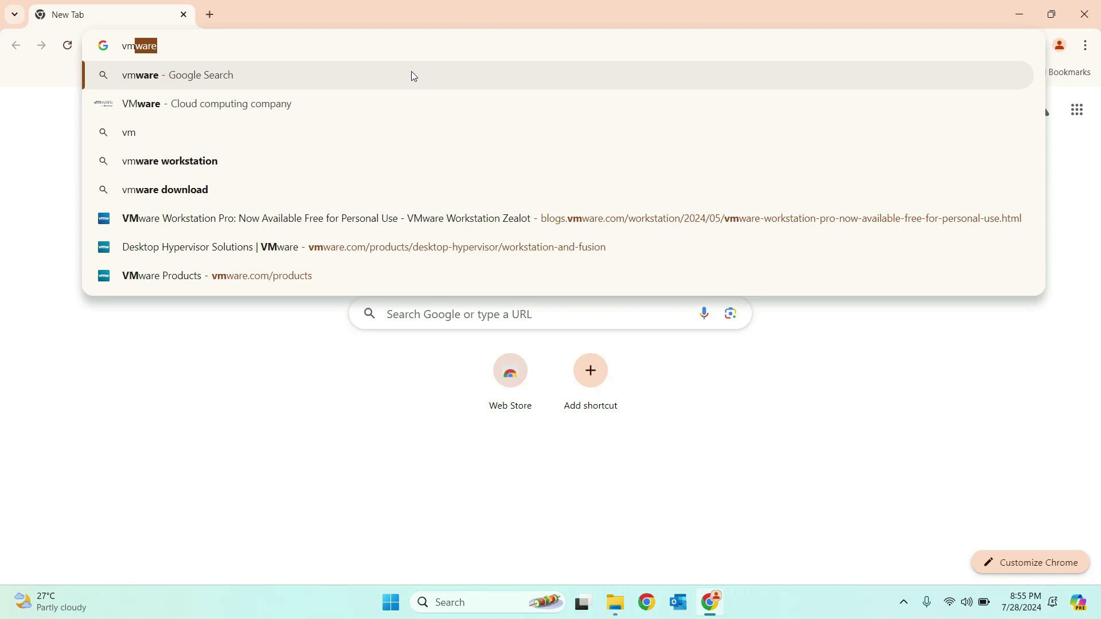
pyautogui.press('Down')
pyautogui.press('Down')
pyautogui.press('Down')
pyautogui.press('Down')
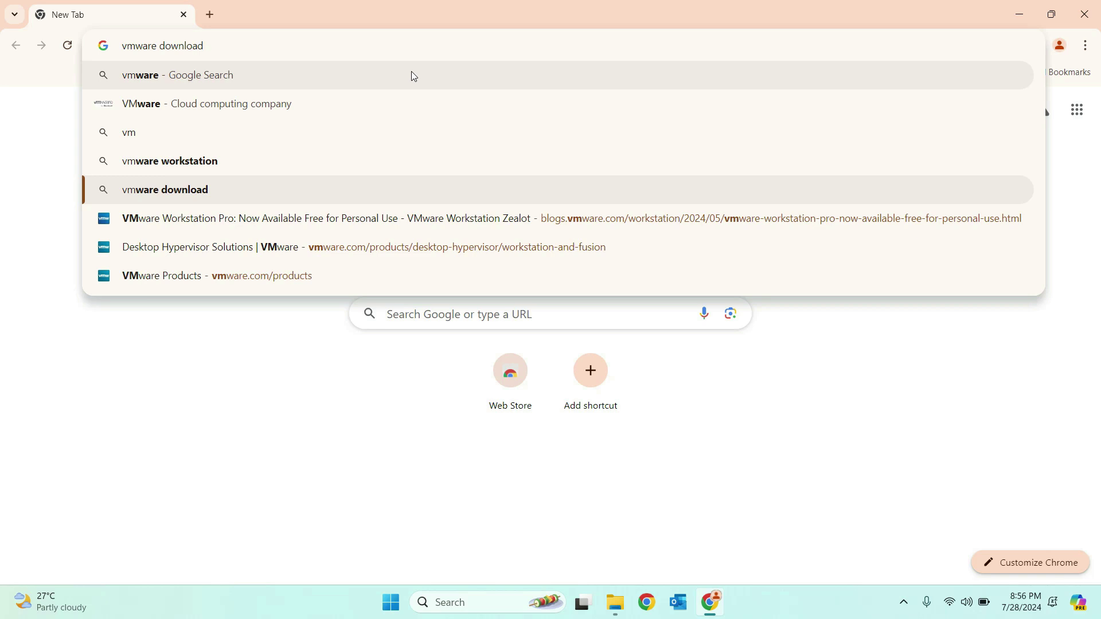
pyautogui.press('Return')
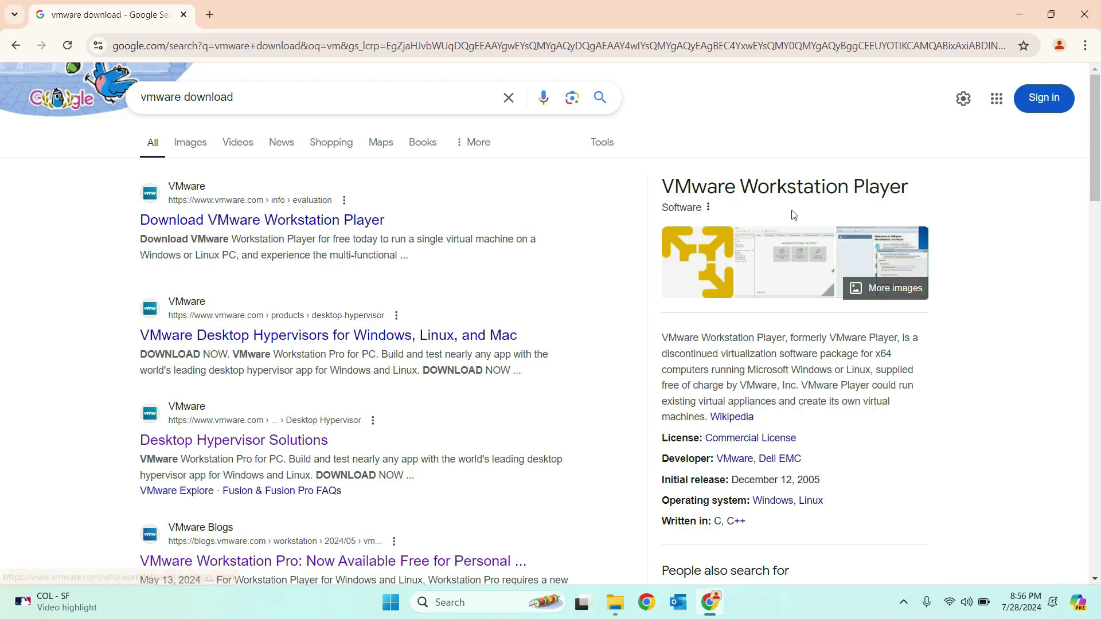
# Open the TechSpot result for VMware Workstation 17.5.2 and start the Workstation Windows download, continuing past the advertisement
pyautogui.moveTo(1098, 144); pyautogui.dragTo(1097, 260)
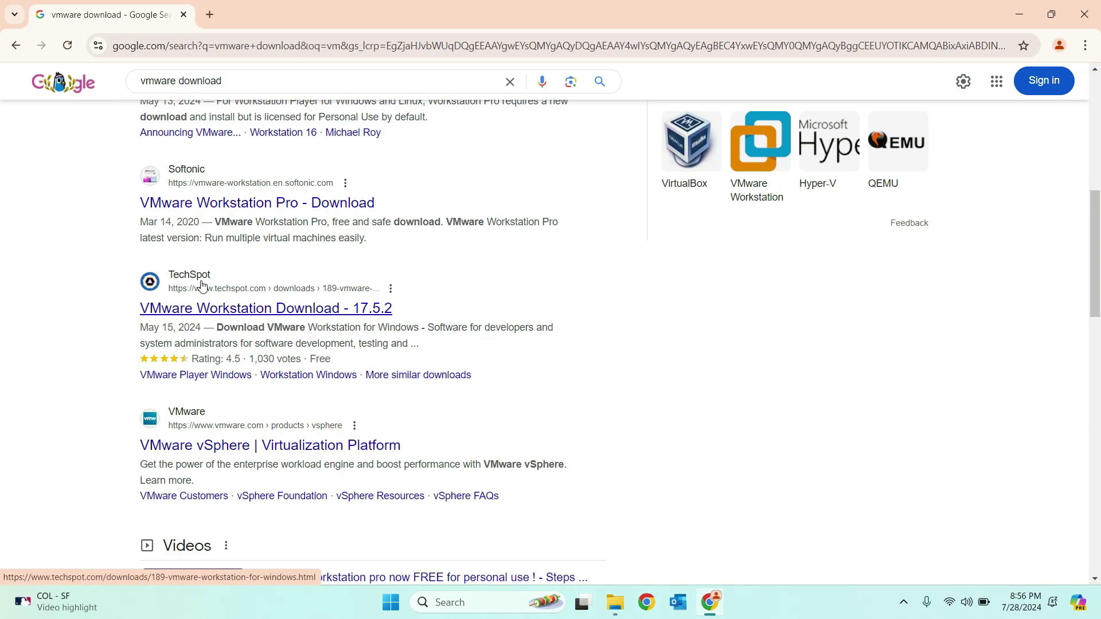
pyautogui.click(223, 312)
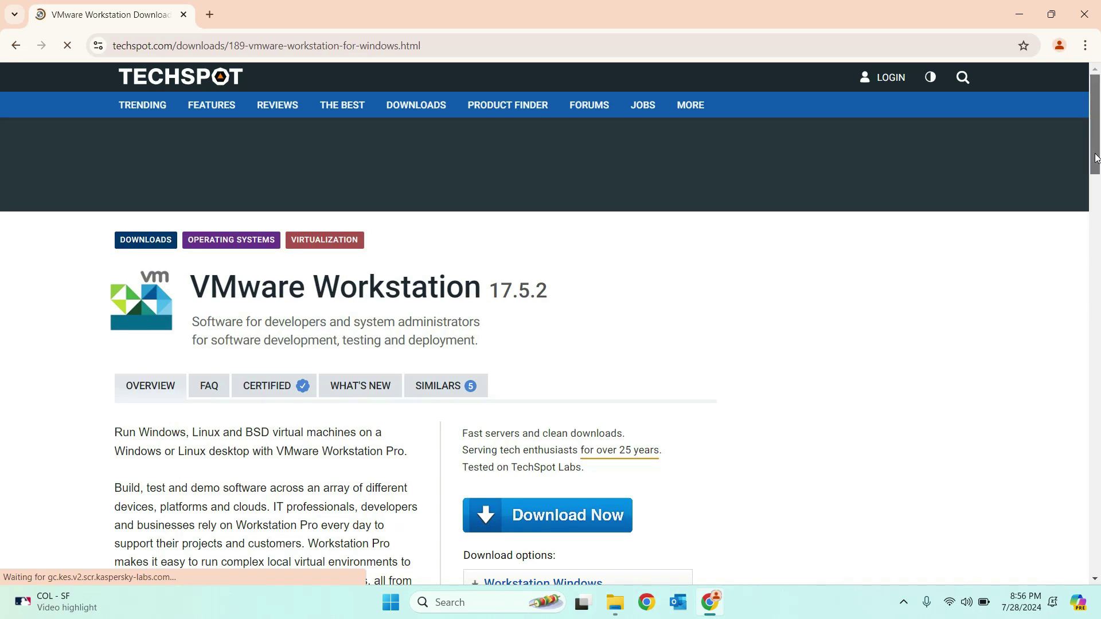
pyautogui.scroll(-1, 1095, 158)
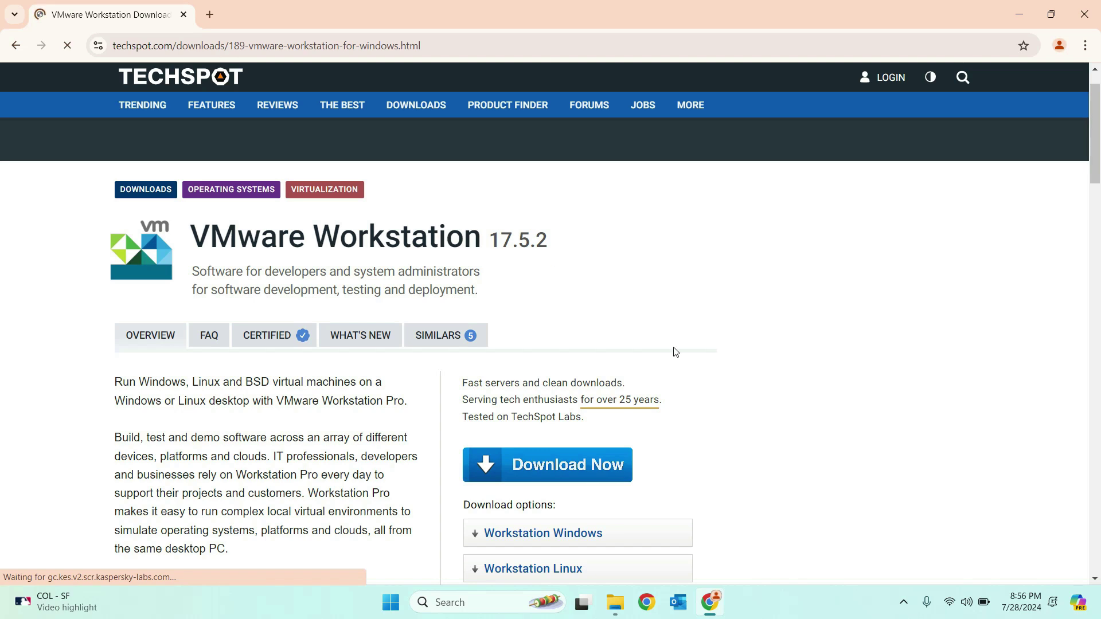
pyautogui.scroll(-1, 1090, 144)
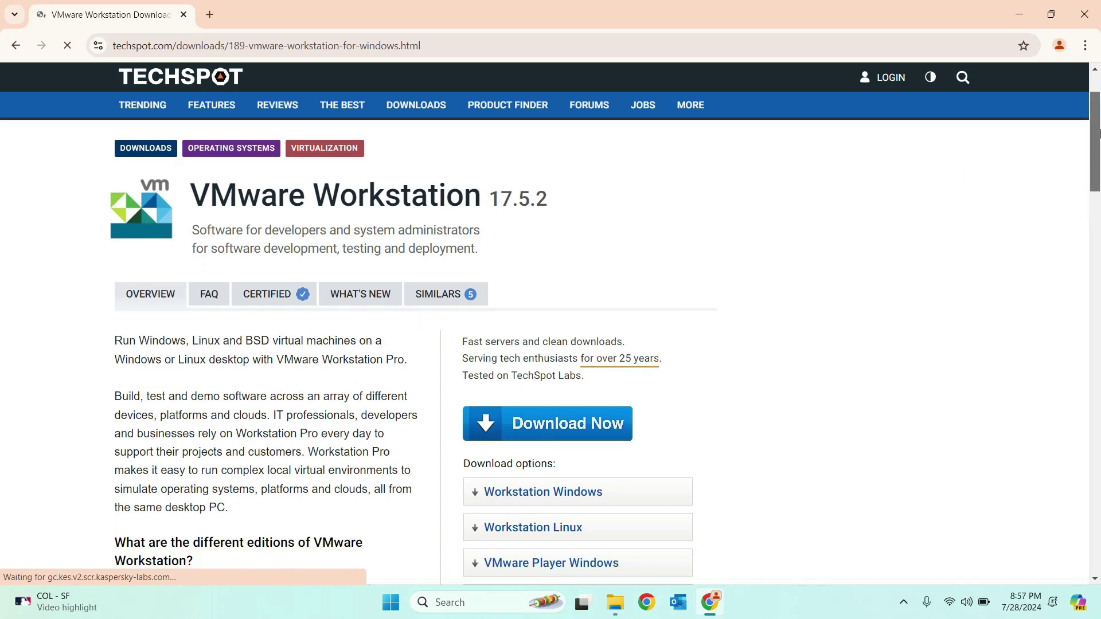
pyautogui.scroll(-2, 1098, 138)
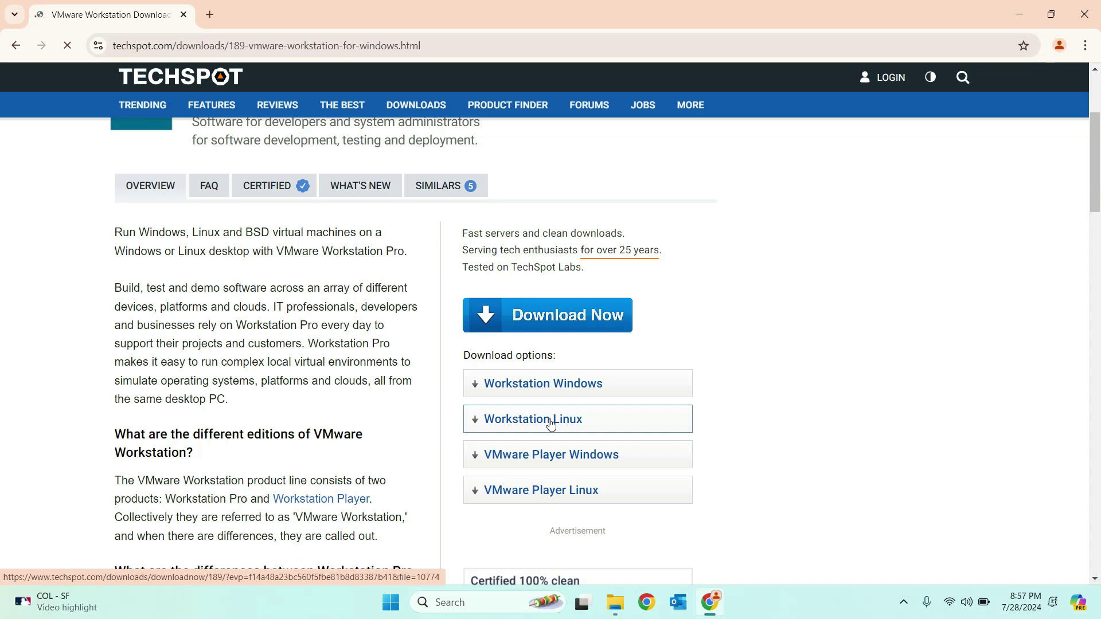
pyautogui.click(524, 390)
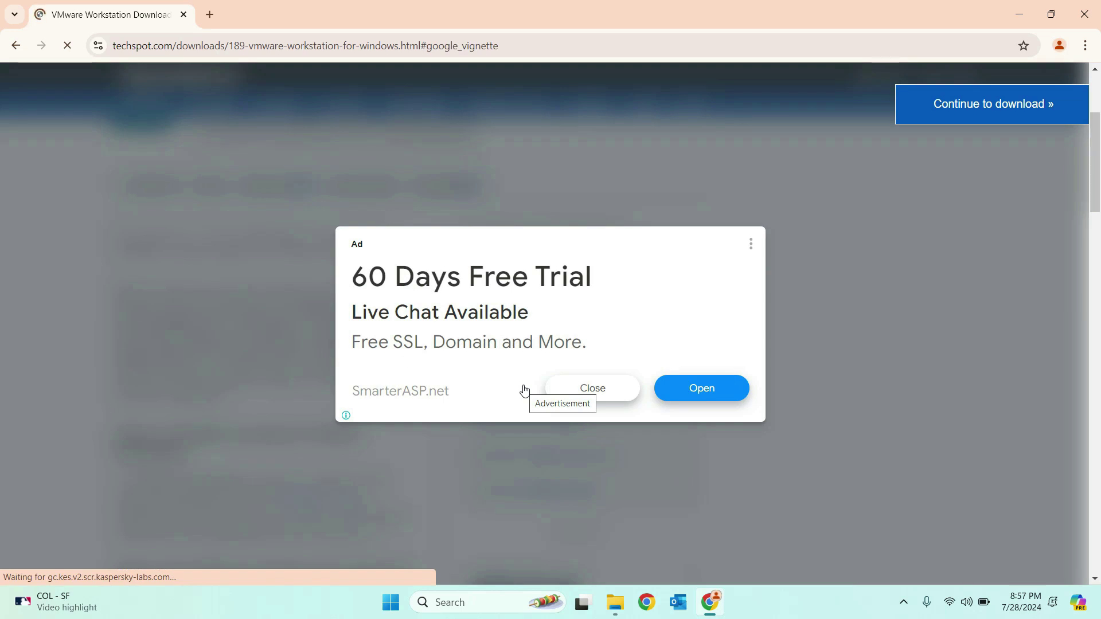
pyautogui.click(967, 104)
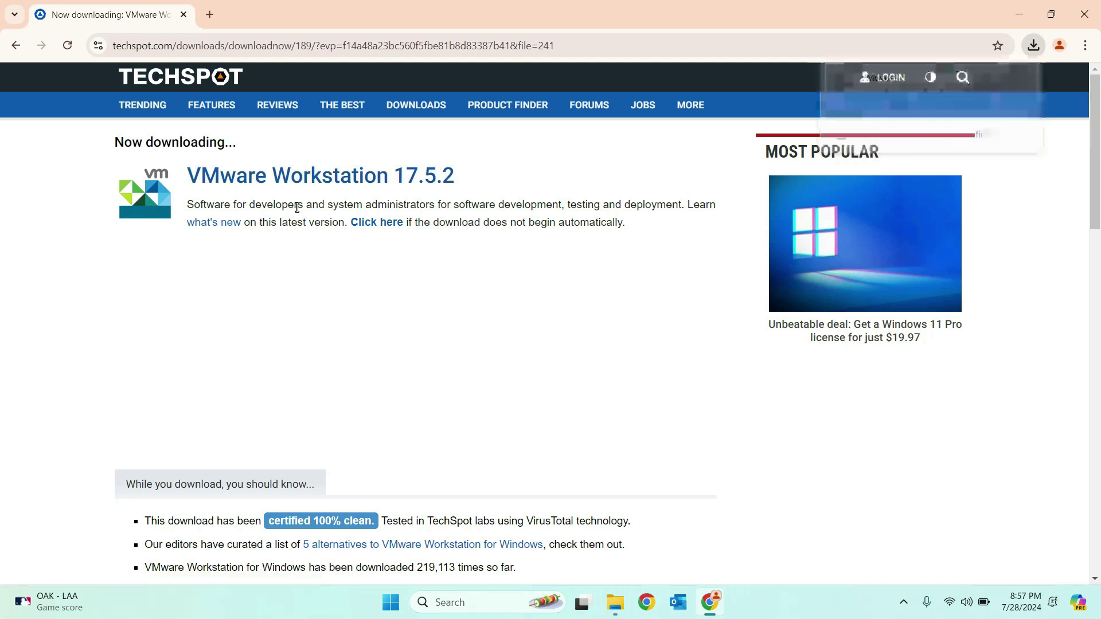
pyautogui.click(377, 223)
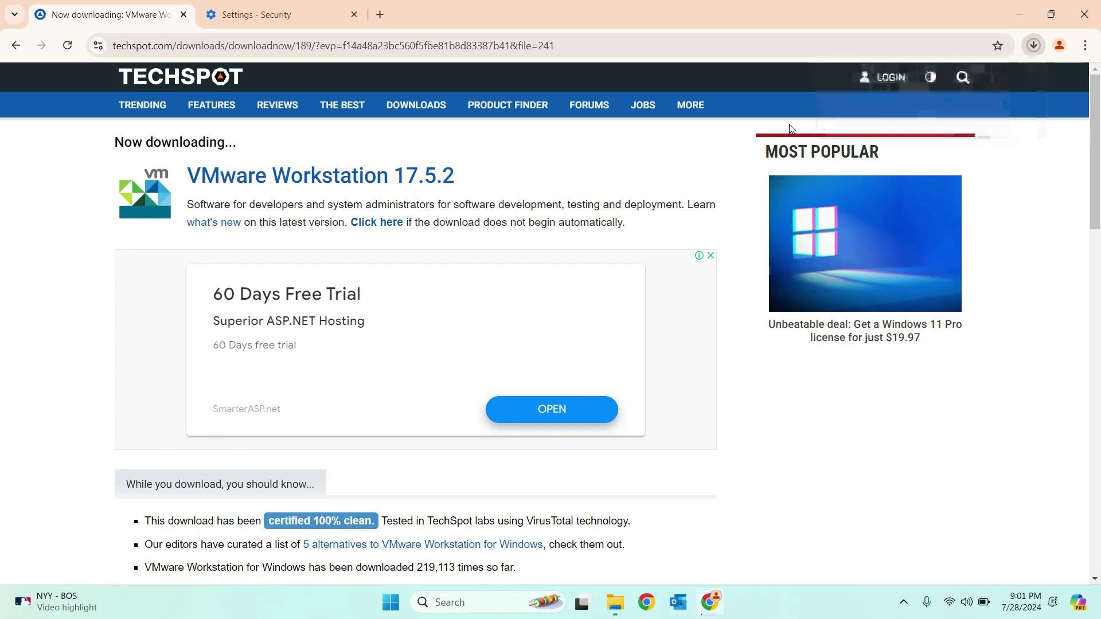
# Allow the blocked unverified download VMware-workstation-17.5.2-23775571 (1).exe and check the recent downloads
pyautogui.click(1034, 45)
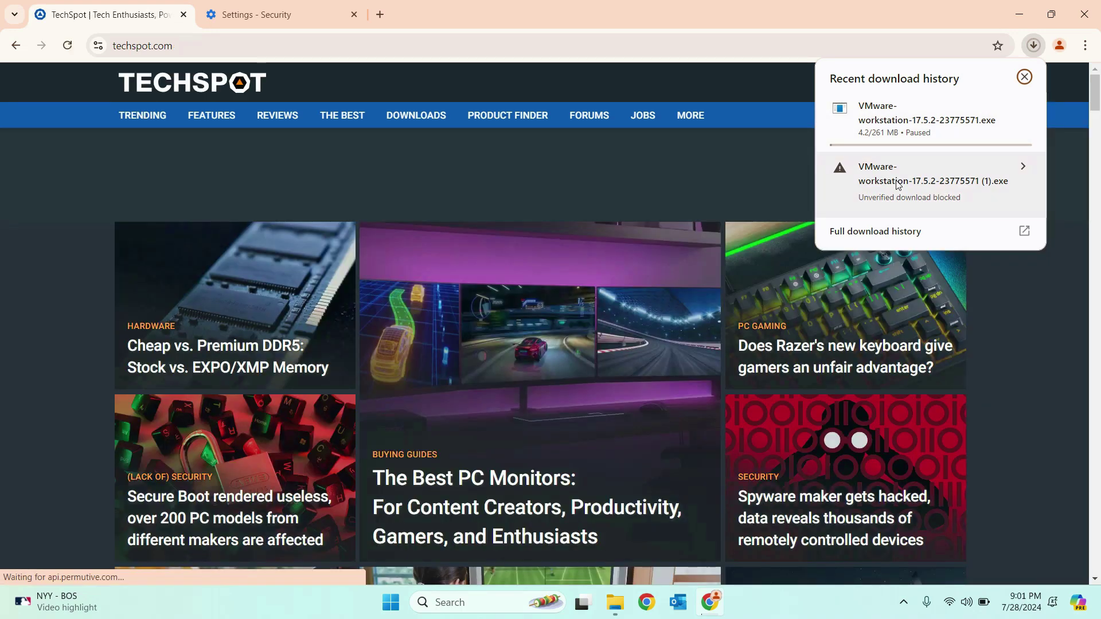
pyautogui.moveTo(913, 150)
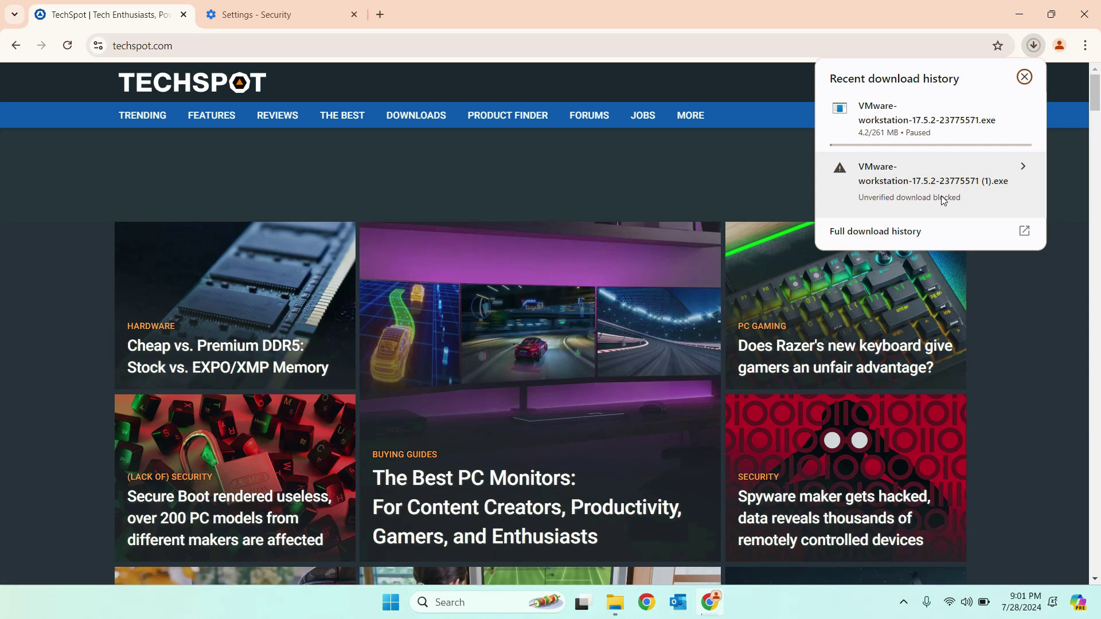
pyautogui.click(1023, 168)
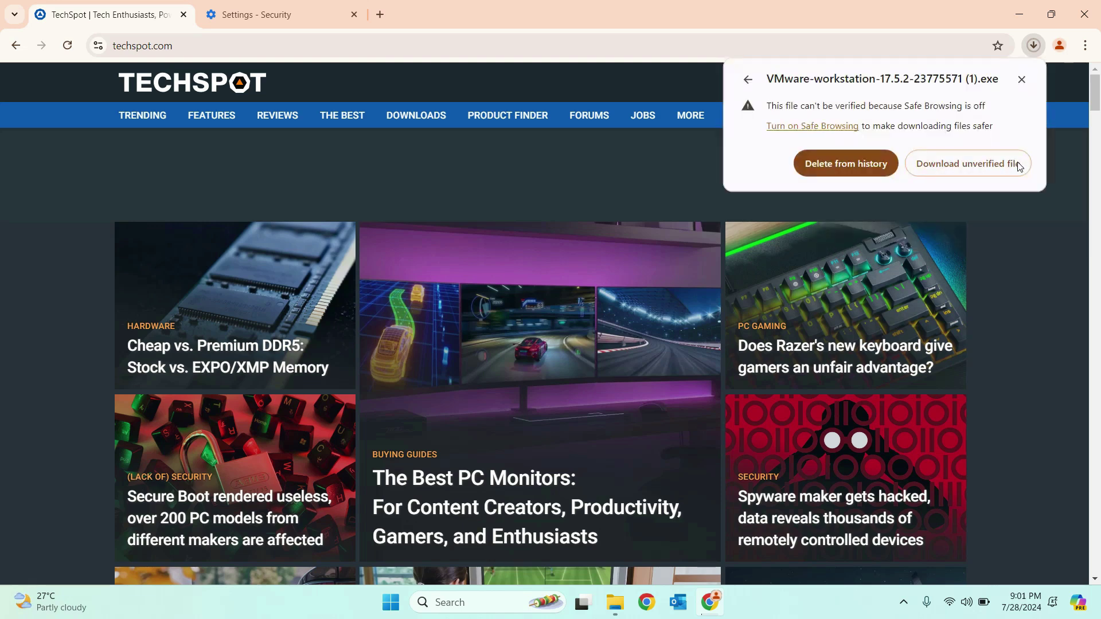
pyautogui.click(959, 168)
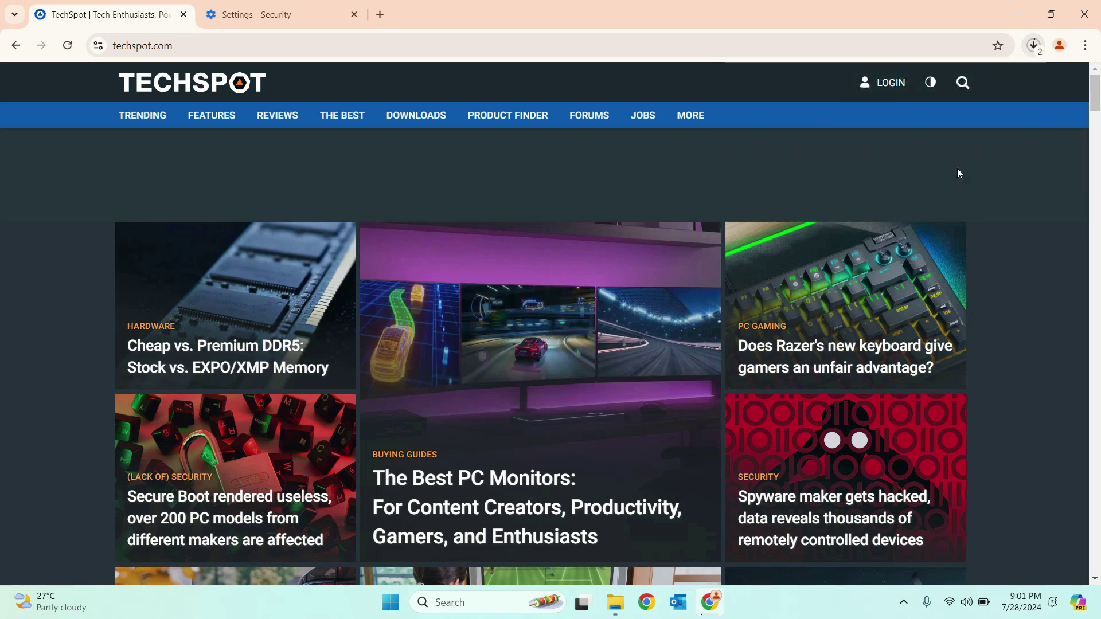
pyautogui.click(1031, 52)
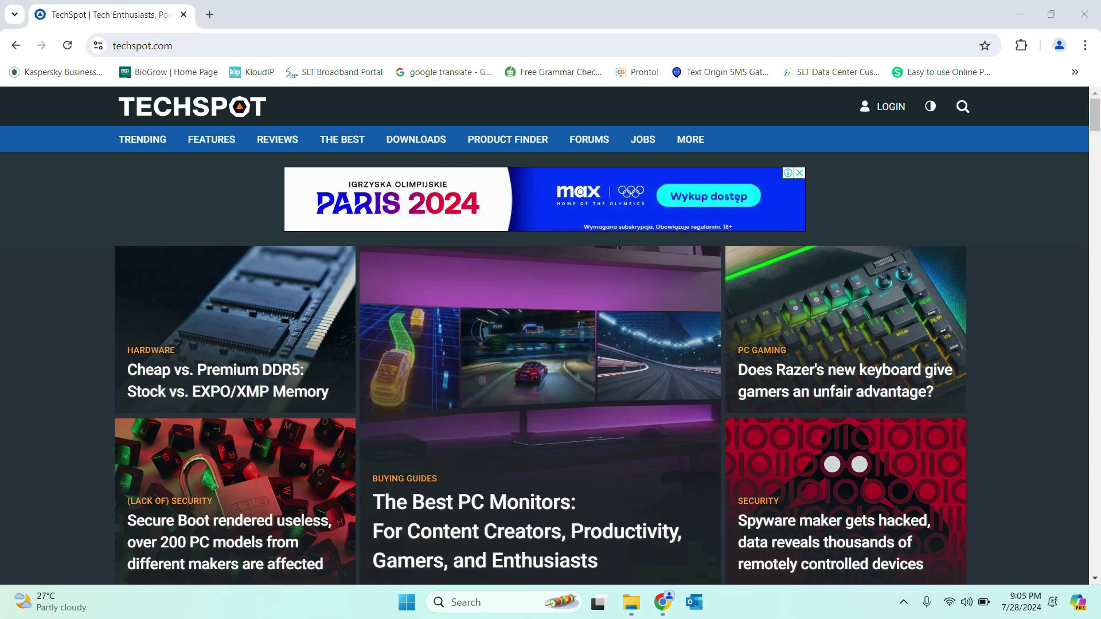
# Launch the VMware-workstation-17.5.2-23775571 installer from the Programs folder in Downloads and bring its setup wizard into view
pyautogui.click(1020, 14)
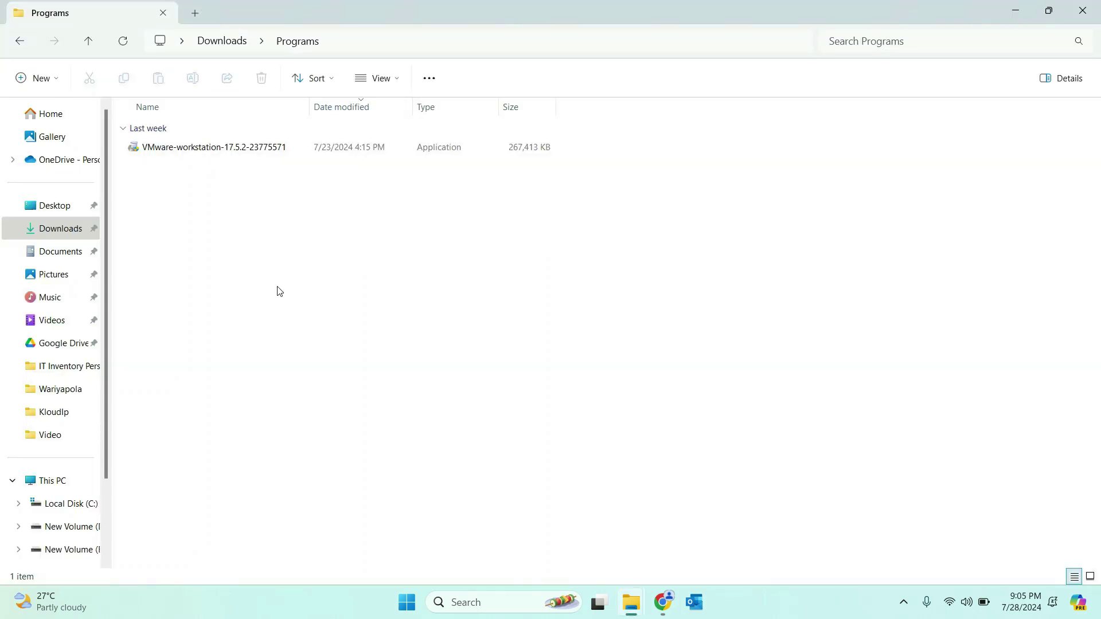
pyautogui.click(182, 157)
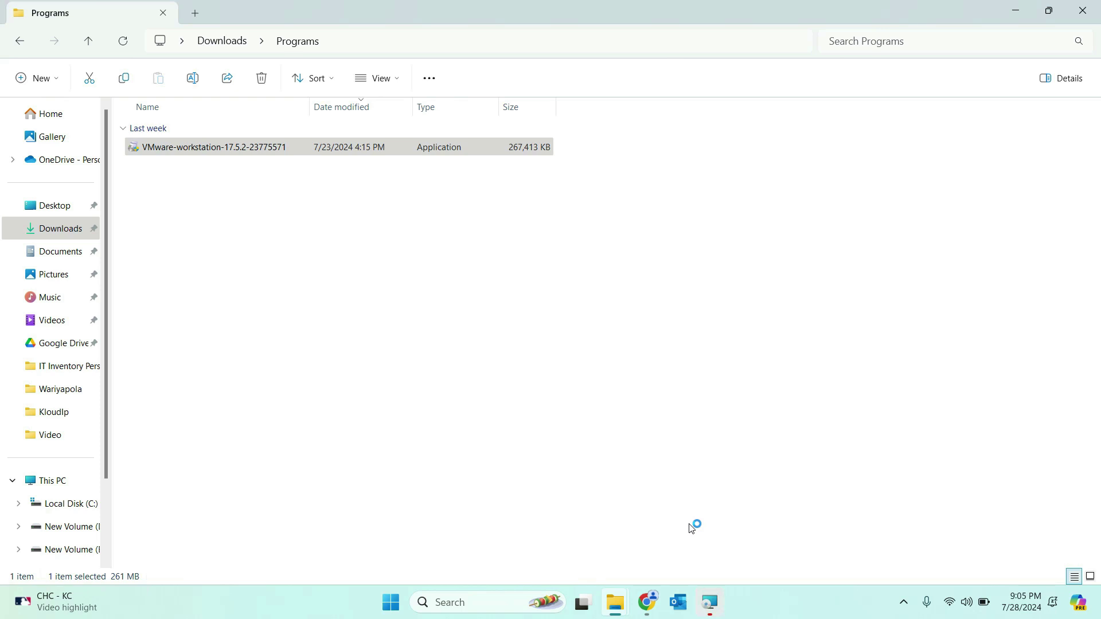
pyautogui.moveTo(709, 604)
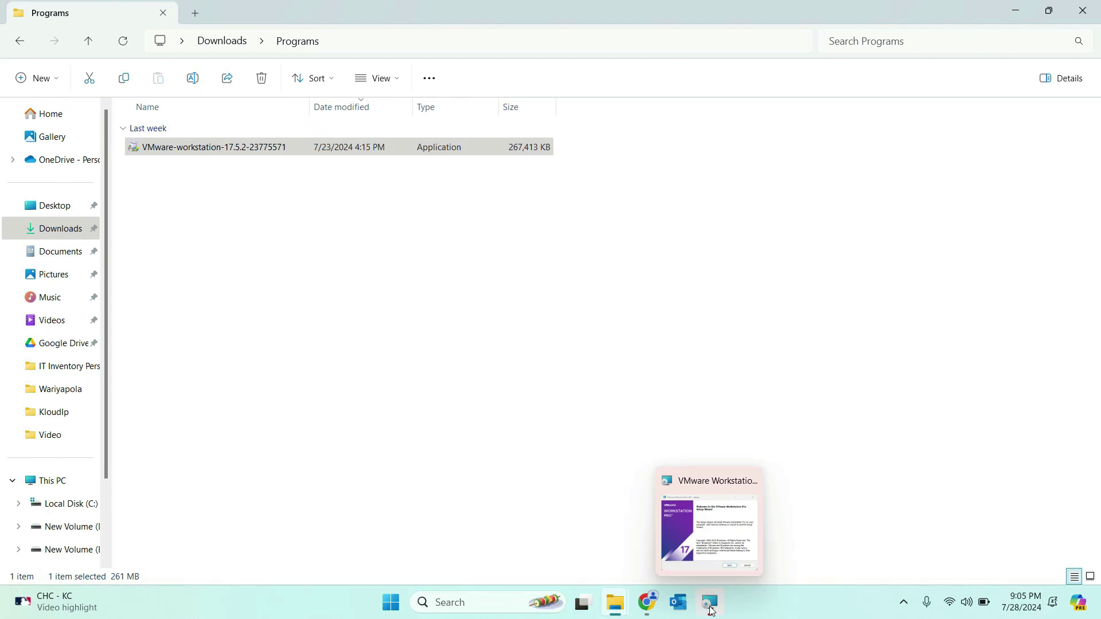
pyautogui.click(1016, 10)
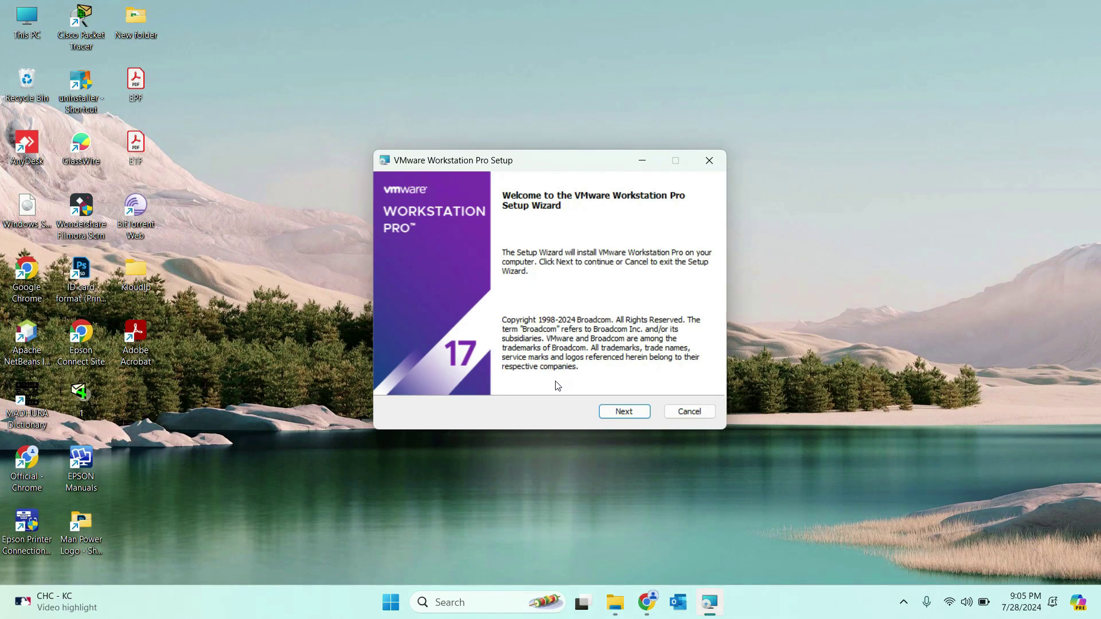
# Start the VMware Workstation Pro setup, accept the license agreement terms and continue to the custom setup options
pyautogui.click(638, 414)
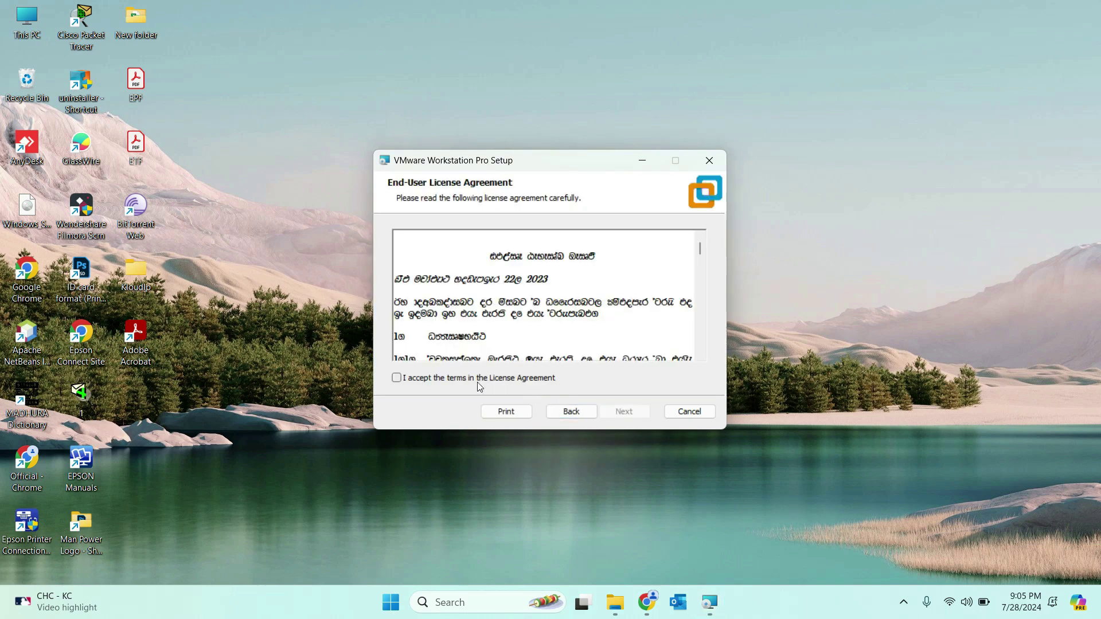
pyautogui.click(478, 382)
pyautogui.moveTo(702, 248)
pyautogui.mouseDown()
pyautogui.moveTo(700, 339)
pyautogui.moveTo(705, 232)
pyautogui.mouseUp()
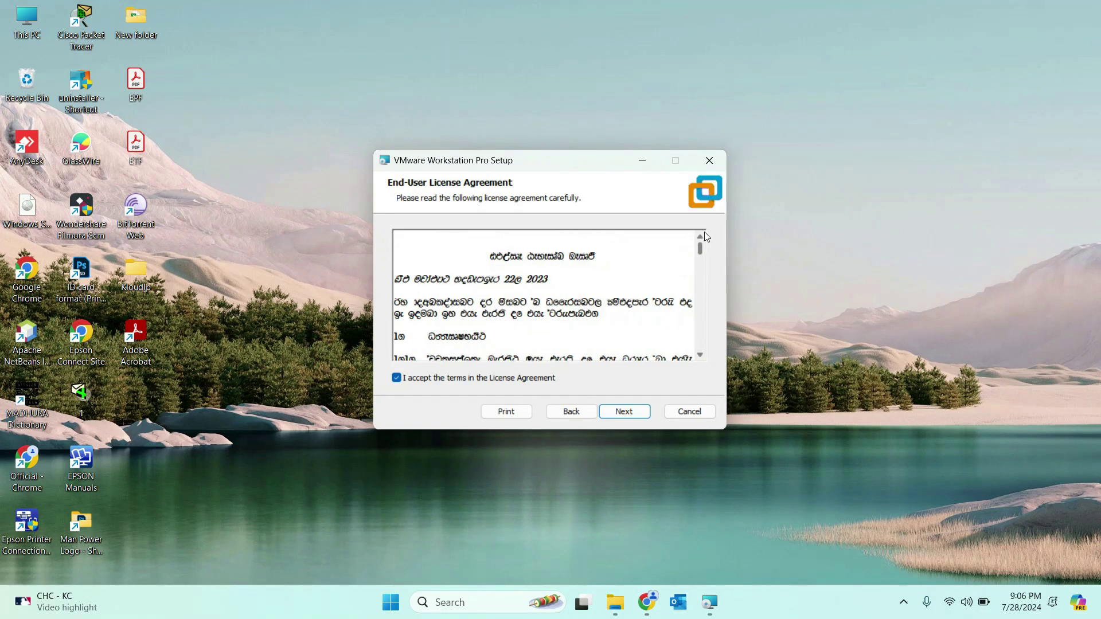
pyautogui.click(611, 417)
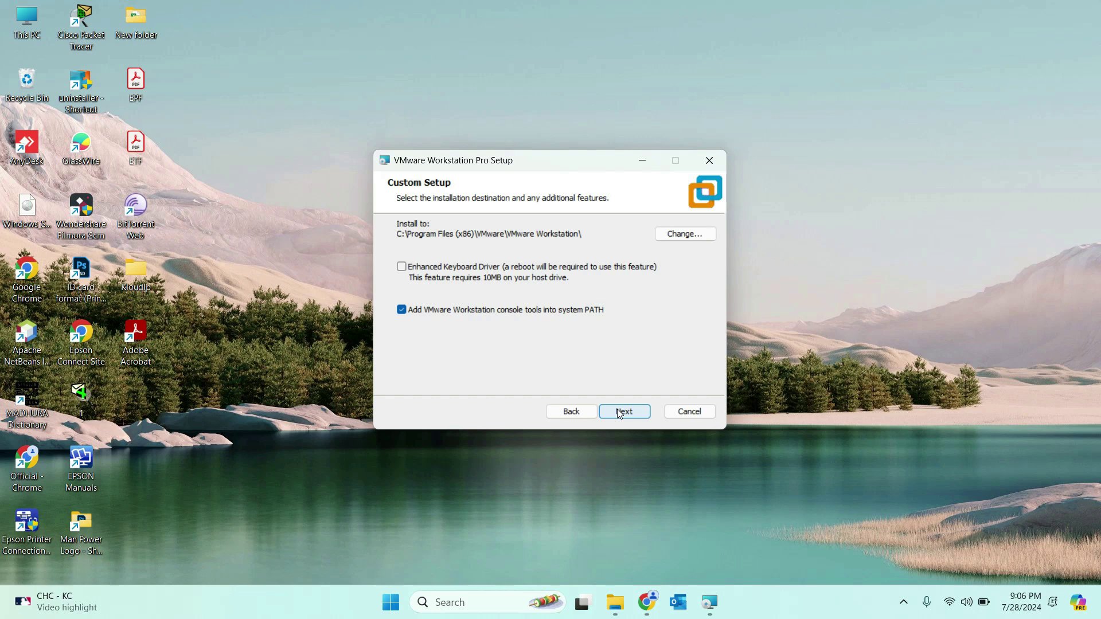
# Keep the default destination, user experience and shortcut settings, and install VMware Workstation Pro
pyautogui.click(621, 413)
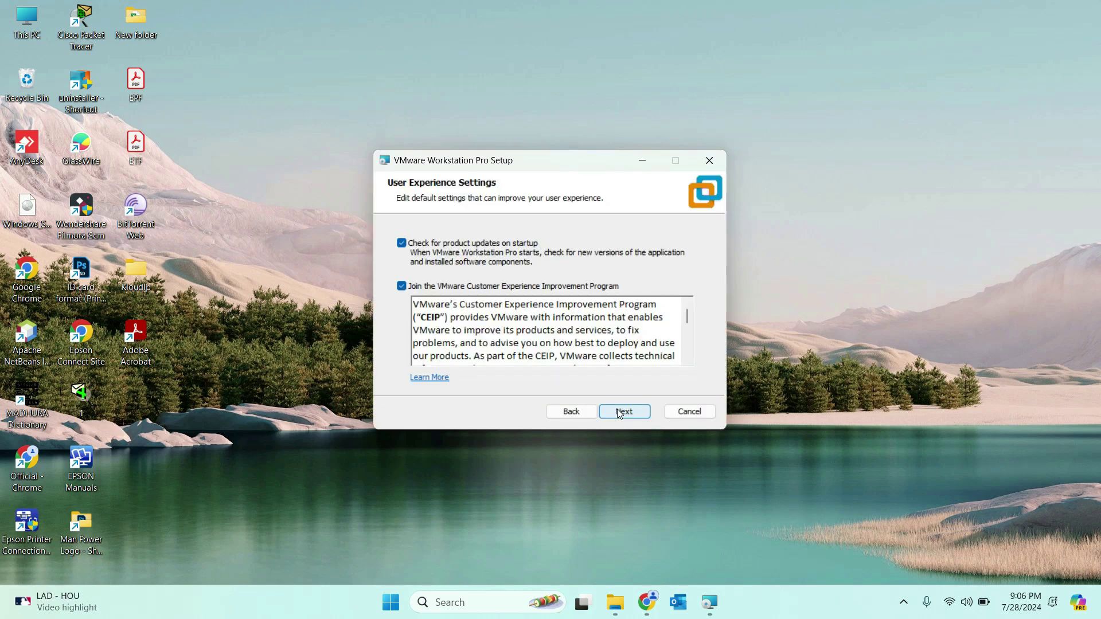
pyautogui.click(620, 413)
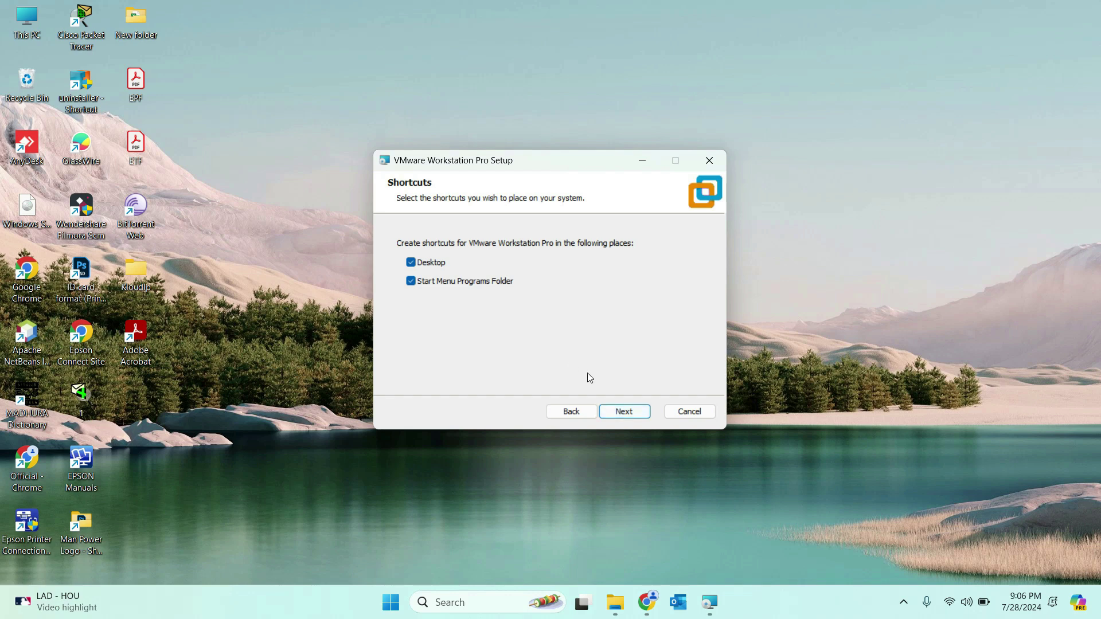
pyautogui.click(623, 413)
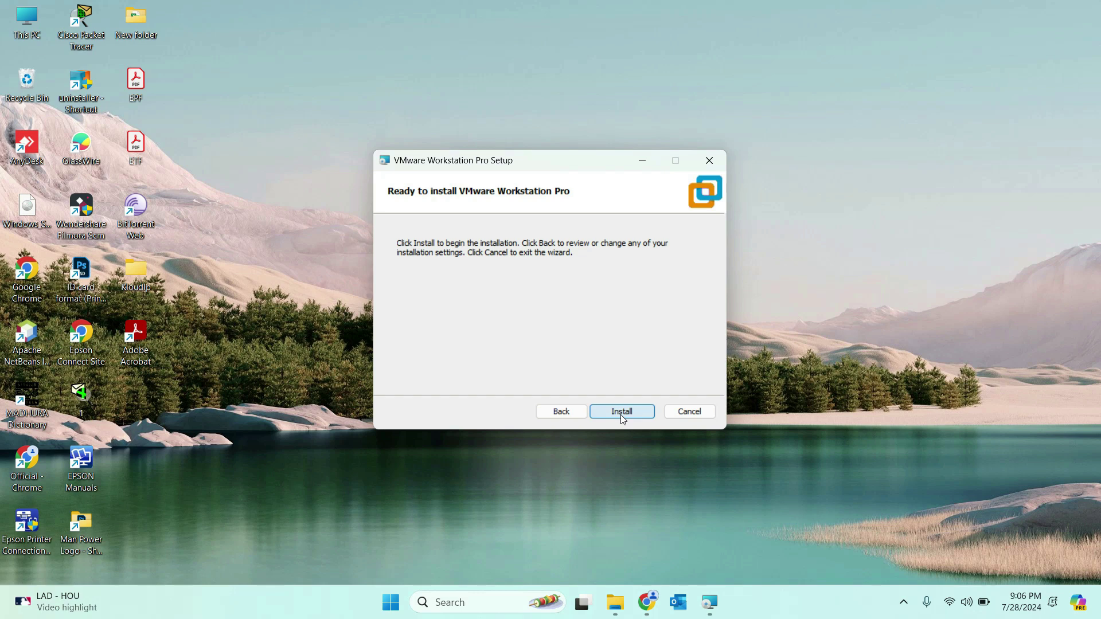
pyautogui.click(621, 413)
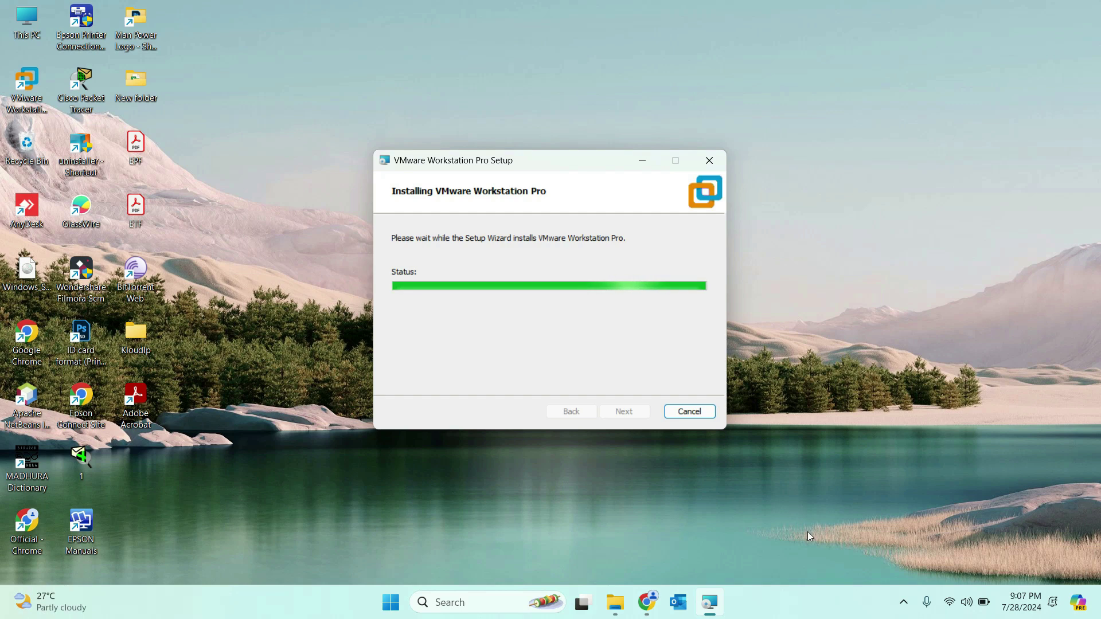
# Finish the VMware Workstation Pro setup wizard without entering a license key
pyautogui.click(905, 603)
pyautogui.click(889, 453)
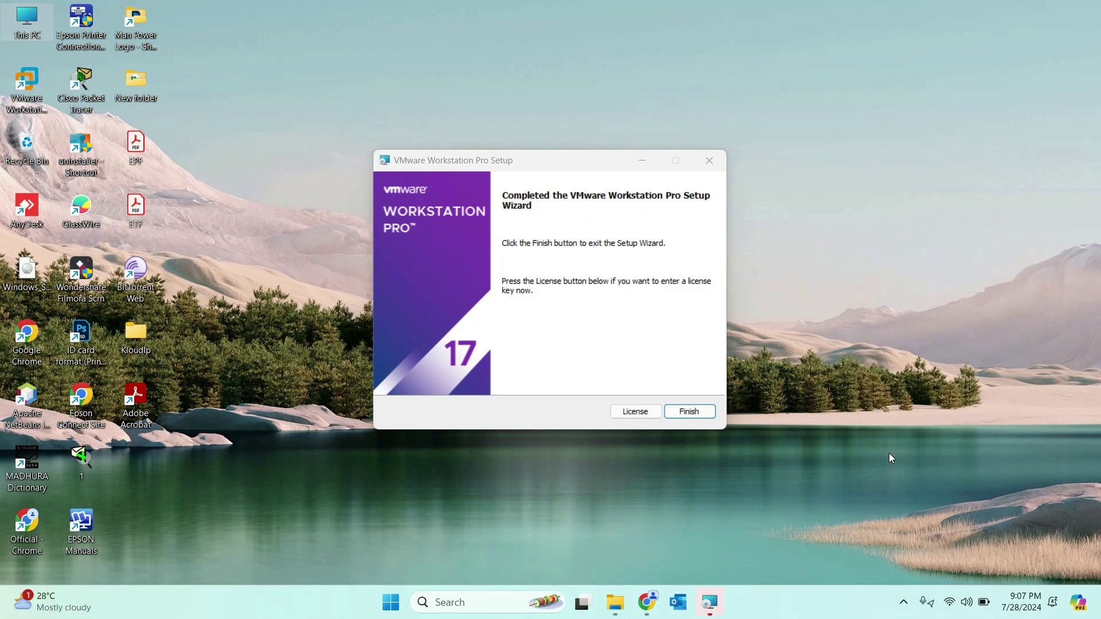
pyautogui.click(680, 419)
pyautogui.click(684, 412)
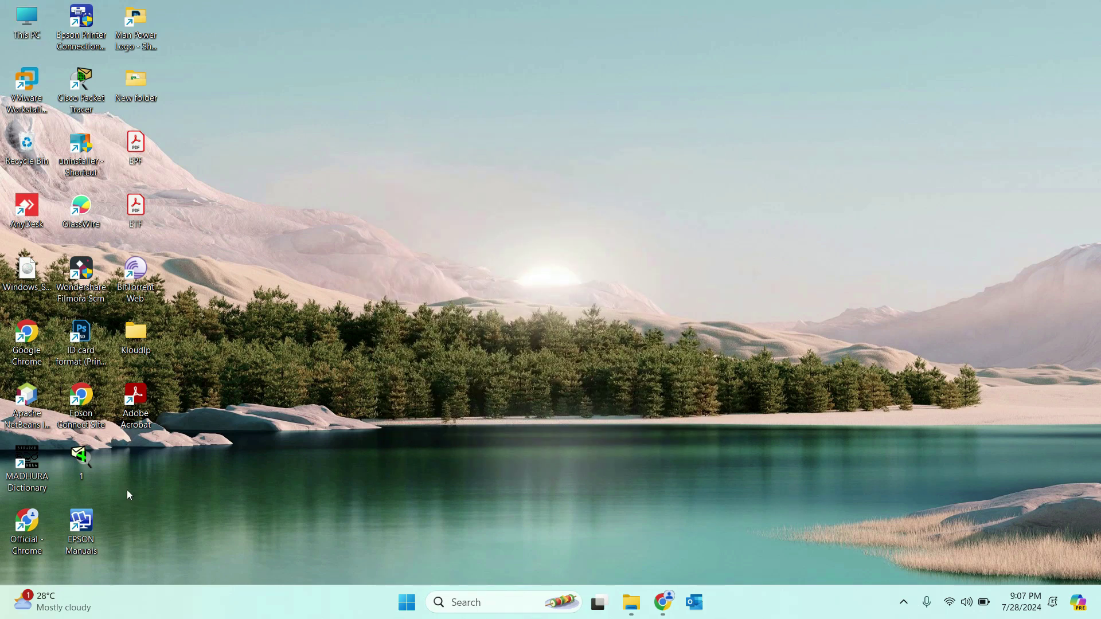
# Search Windows for "vm" and launch VMware Workstation Pro
pyautogui.click(476, 602)
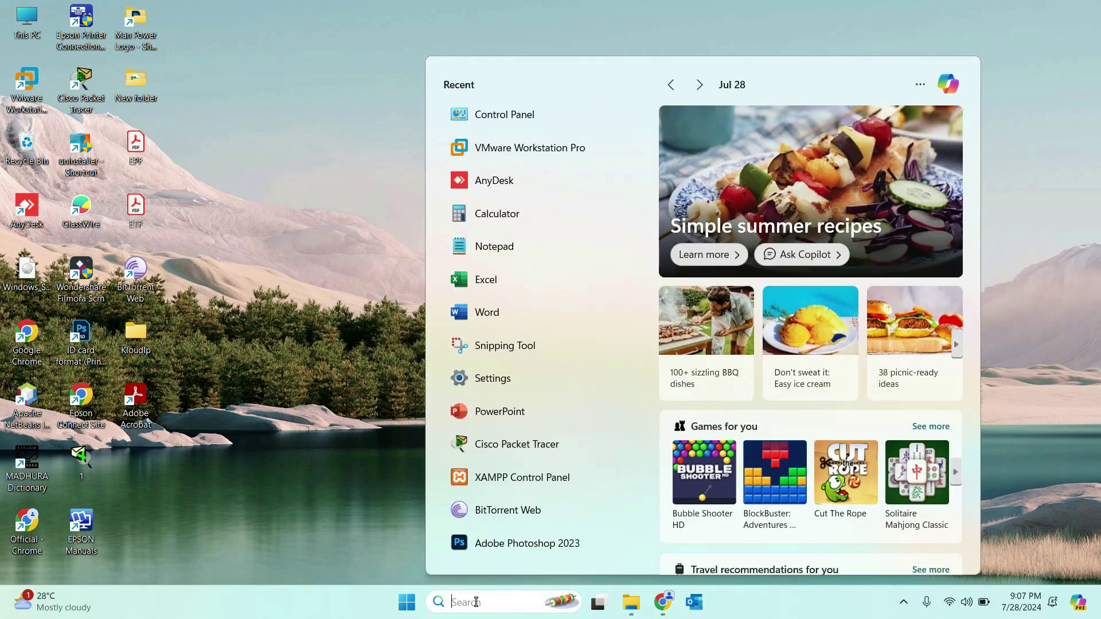
pyautogui.write('vm')
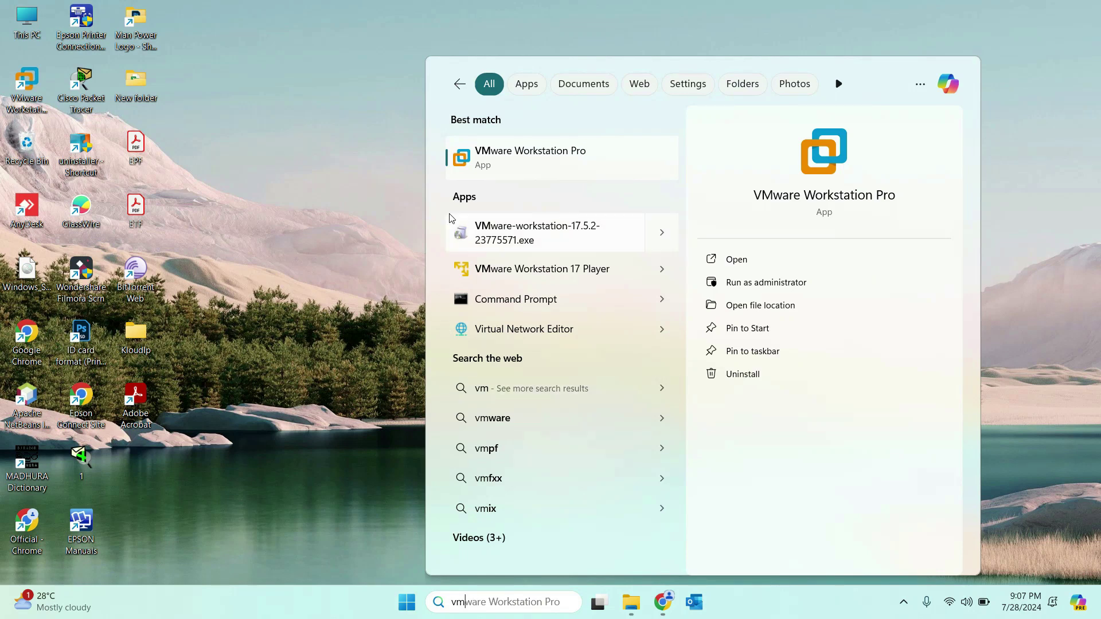
pyautogui.click(520, 165)
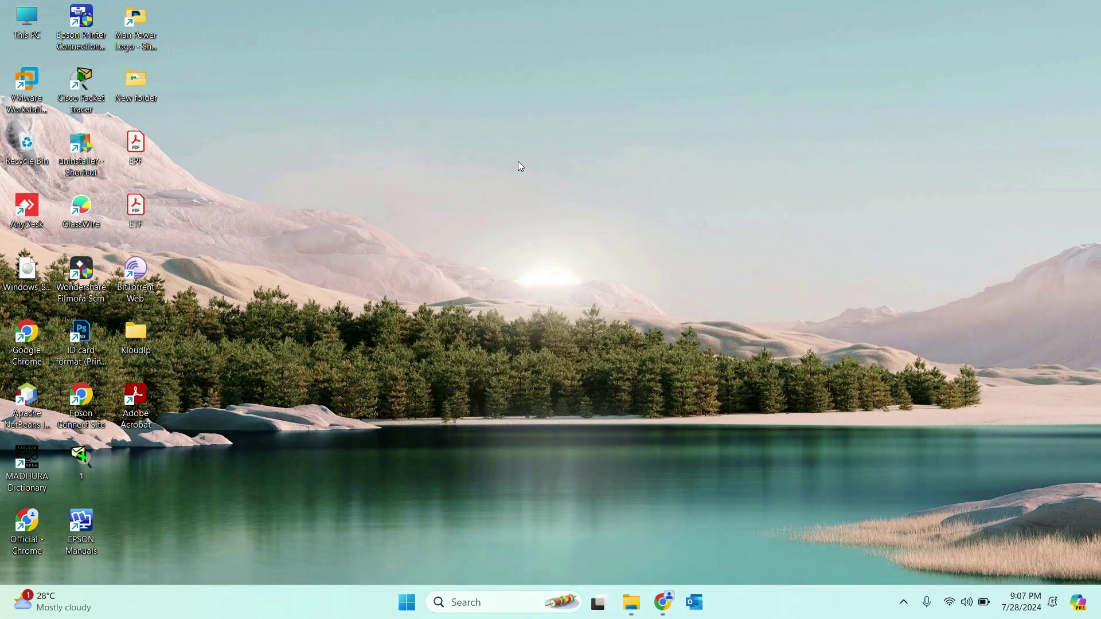